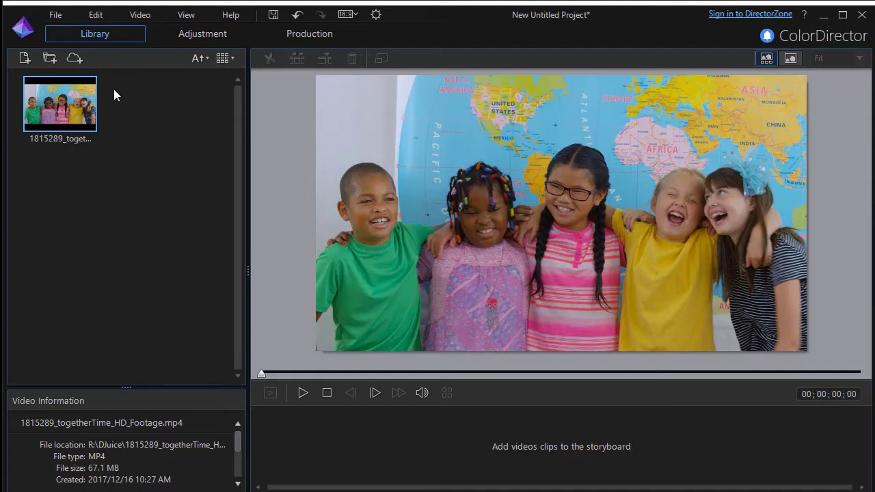
# Drag the 1815289_togetherTime_HD_Footage.mp4 clip from the Library onto the storyboard.
pyautogui.moveTo(84, 105)
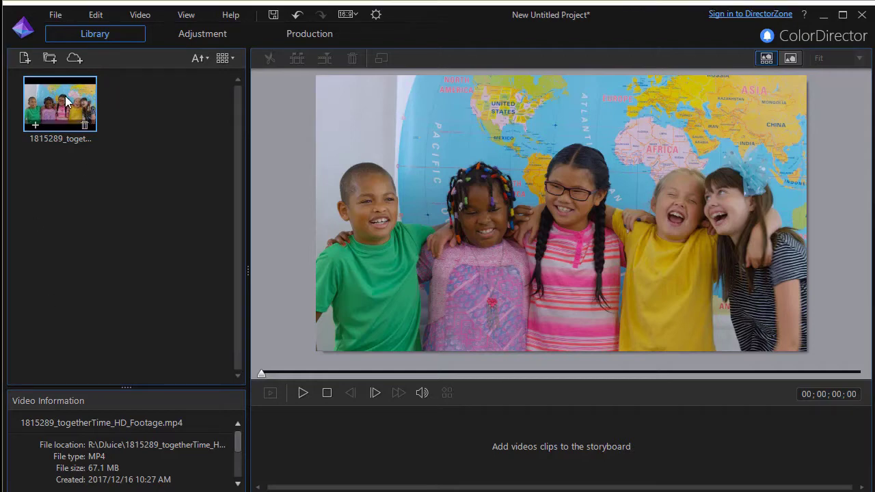
pyautogui.moveTo(69, 103); pyautogui.dragTo(301, 443)
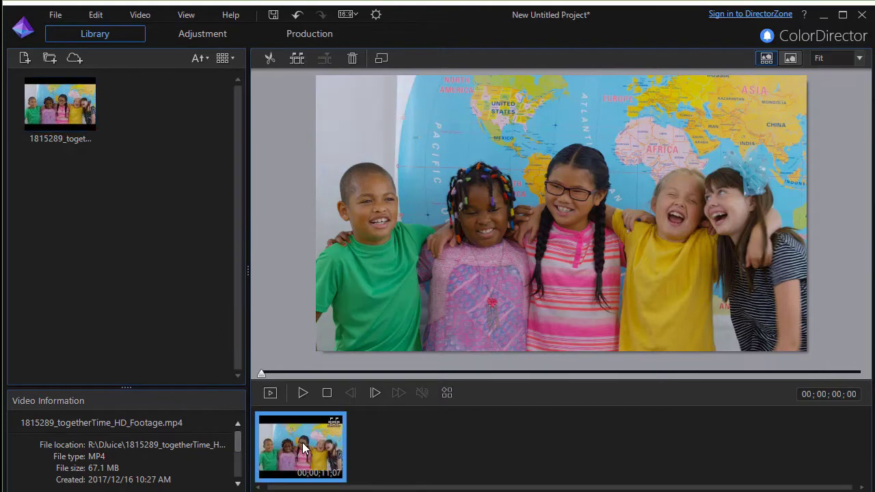
# Select the Motion tracking mask under the Adjustment tools so its Mask and Brush settings show.
pyautogui.click(208, 35)
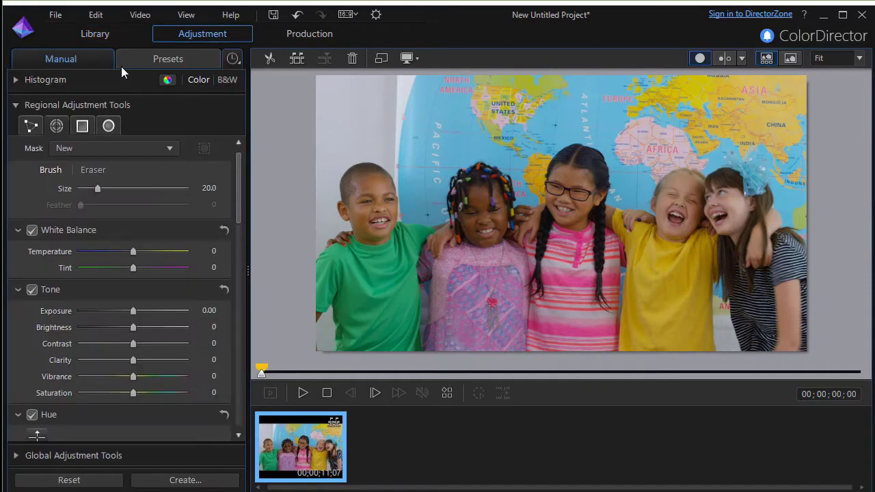
pyautogui.click(57, 130)
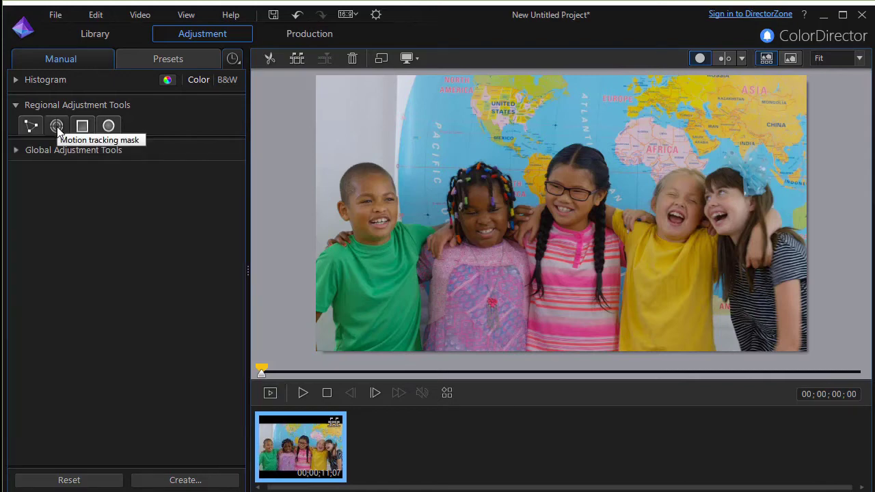
pyautogui.click(57, 130)
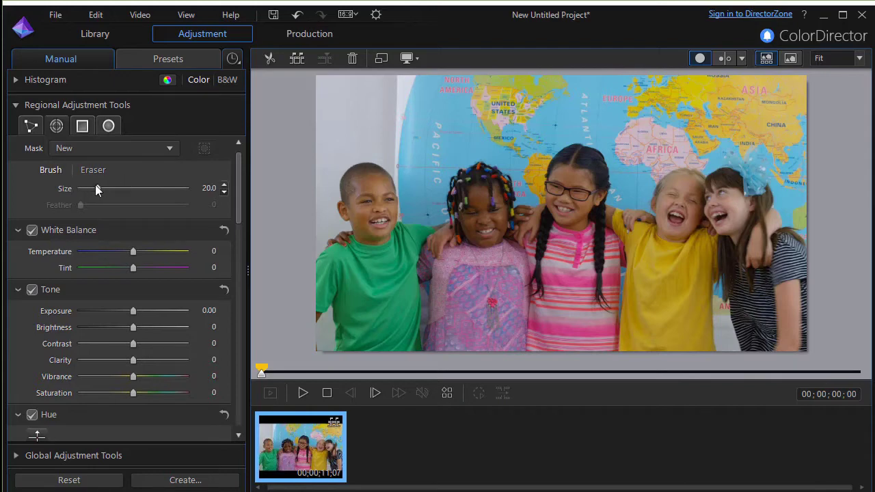
# Shrink the mask brush size from 20 down to about 8.5.
pyautogui.moveTo(97, 187)
pyautogui.mouseDown()
pyautogui.moveTo(82, 188)
pyautogui.moveTo(138, 189)
pyautogui.mouseUp()
pyautogui.scroll(4, 204, 192)
pyautogui.click(224, 184)
pyautogui.click(223, 185)
pyautogui.moveTo(143, 189); pyautogui.dragTo(87, 188)
pyautogui.moveTo(85, 192); pyautogui.dragTo(83, 189)
# Paint the mask over the boy's green shirt, reduce brush size to 6.0, and start motion tracking.
pyautogui.moveTo(359, 281)
pyautogui.mouseDown()
pyautogui.moveTo(325, 273)
pyautogui.moveTo(340, 251)
pyautogui.moveTo(357, 262)
pyautogui.moveTo(370, 213)
pyautogui.moveTo(361, 207)
pyautogui.moveTo(372, 204)
pyautogui.moveTo(404, 234)
pyautogui.moveTo(389, 229)
pyautogui.moveTo(416, 233)
pyautogui.moveTo(395, 277)
pyautogui.moveTo(413, 341)
pyautogui.moveTo(338, 351)
pyautogui.moveTo(370, 327)
pyautogui.moveTo(383, 301)
pyautogui.moveTo(363, 309)
pyautogui.moveTo(351, 295)
pyautogui.moveTo(343, 324)
pyautogui.moveTo(370, 305)
pyautogui.moveTo(333, 296)
pyautogui.moveTo(313, 308)
pyautogui.mouseUp()
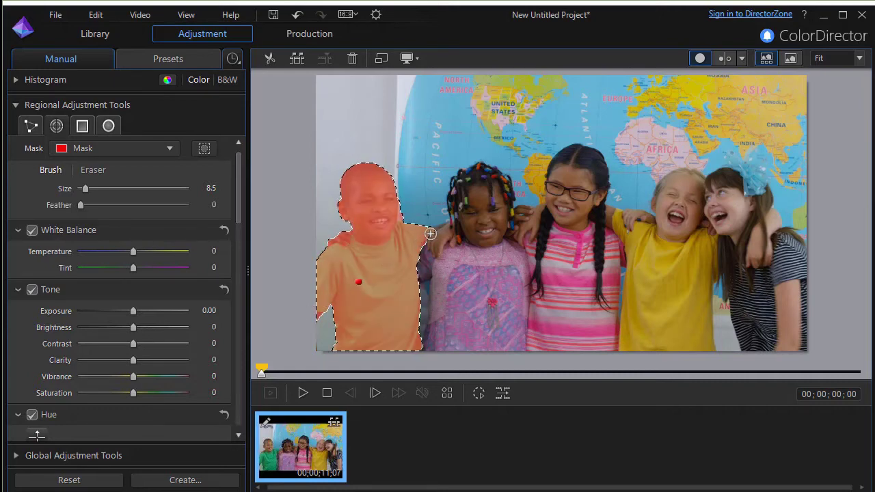
pyautogui.moveTo(85, 189); pyautogui.dragTo(80, 190)
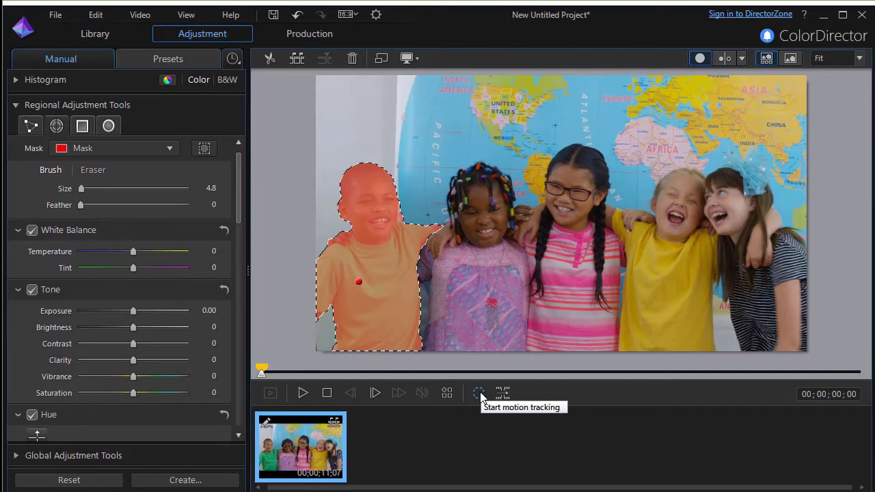
pyautogui.click(479, 394)
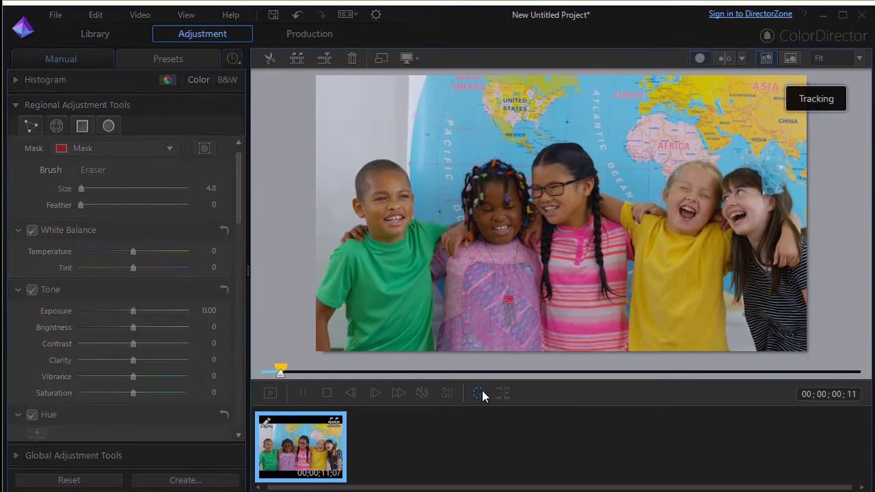
# Pause tracking, extend the mask over the boy's arm to the frame bottom, and keep tracking.
pyautogui.click(481, 393)
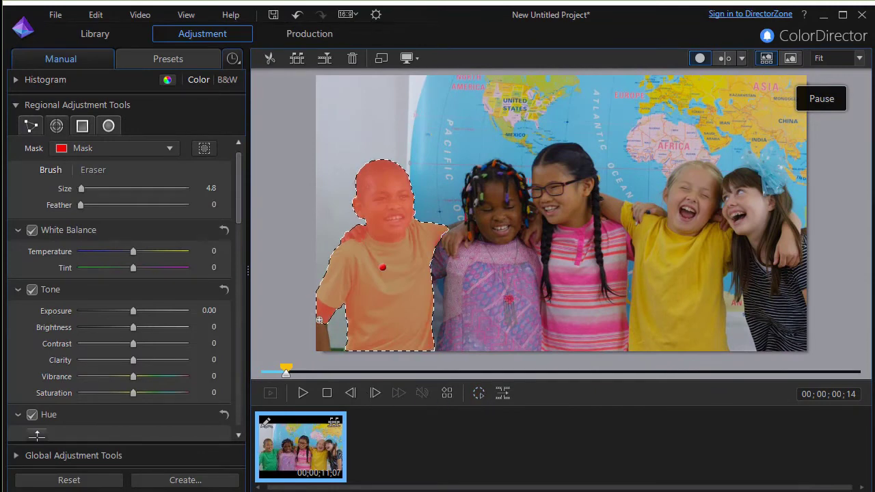
pyautogui.moveTo(319, 319); pyautogui.dragTo(321, 348)
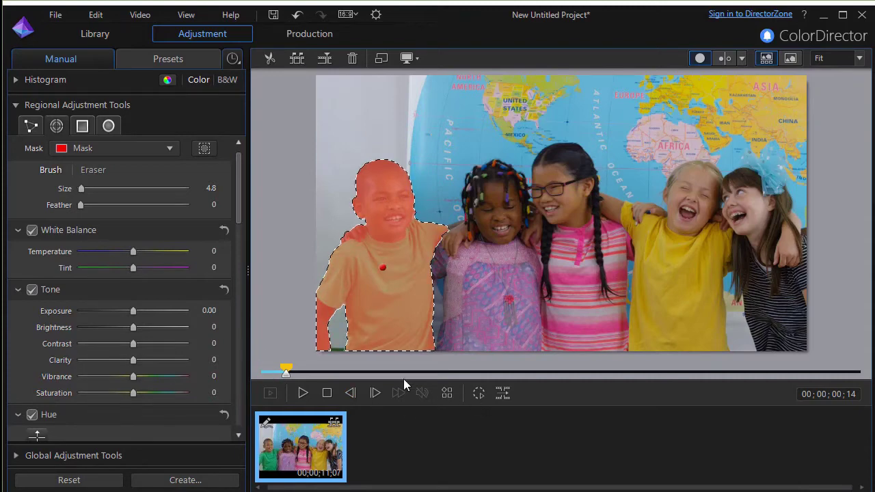
pyautogui.click(479, 396)
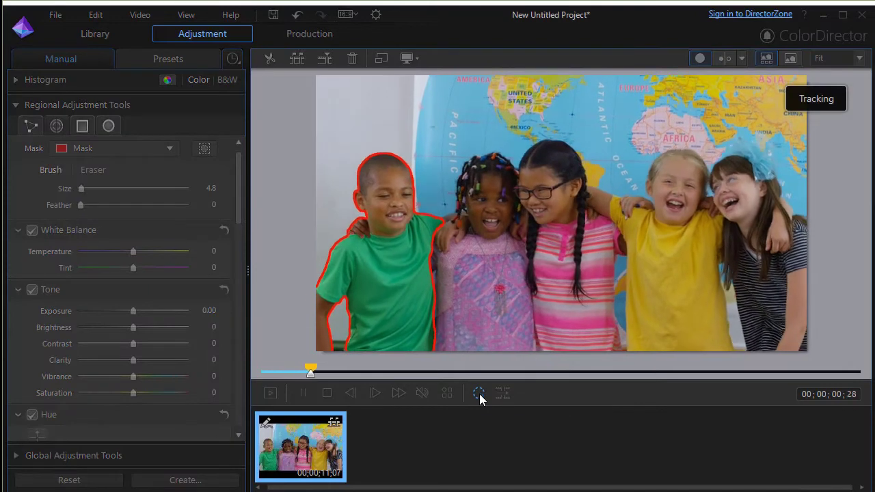
pyautogui.click(481, 393)
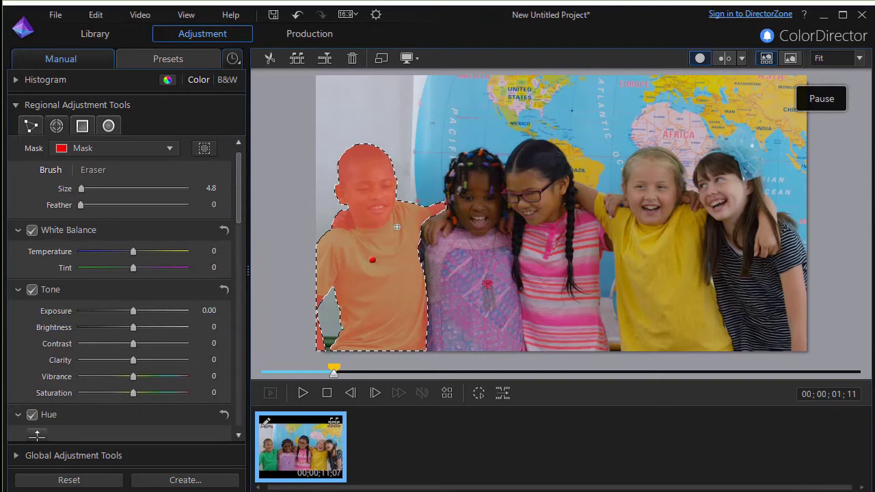
pyautogui.click(479, 394)
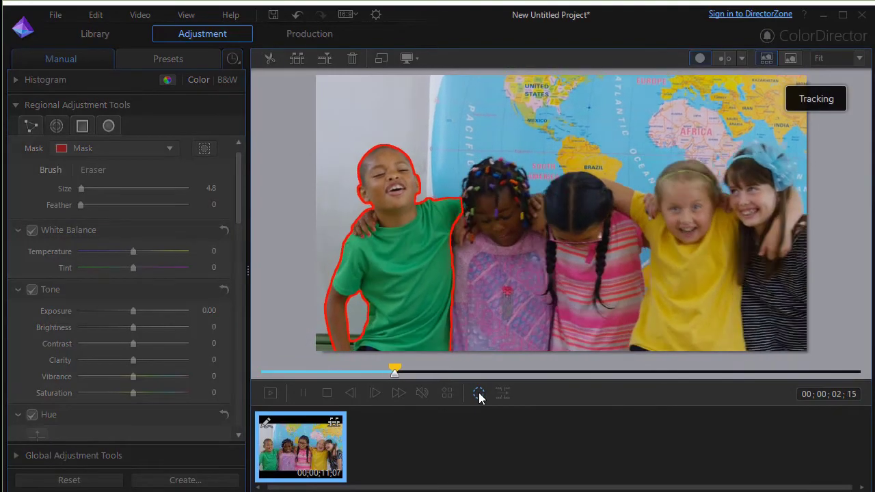
pyautogui.click(479, 397)
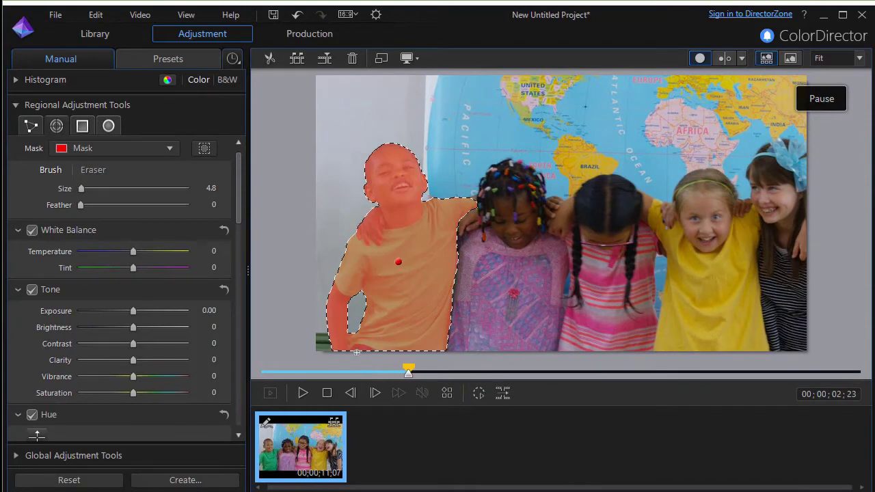
pyautogui.click(479, 395)
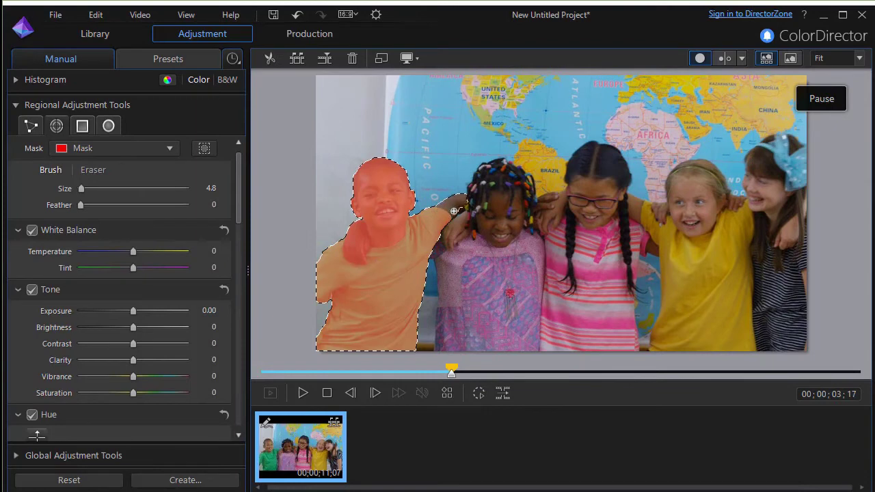
# Add the boy's lower-left edge to the mask and resume tracking.
pyautogui.click(479, 394)
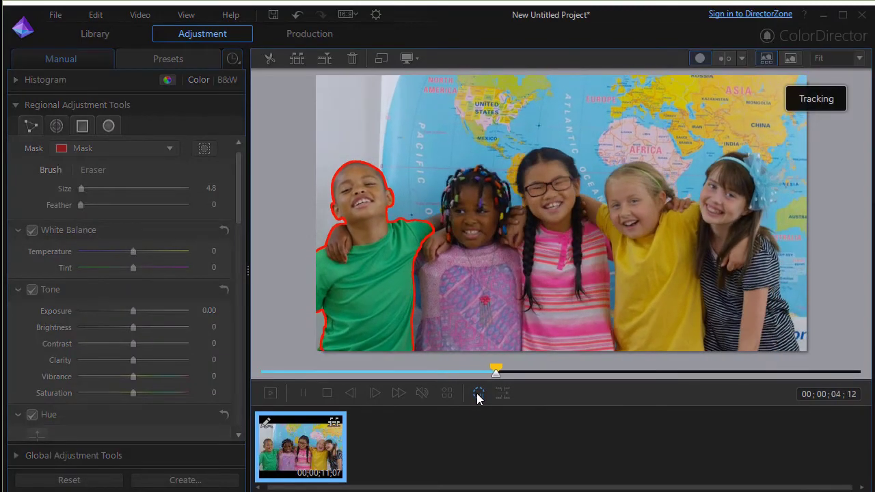
pyautogui.click(478, 395)
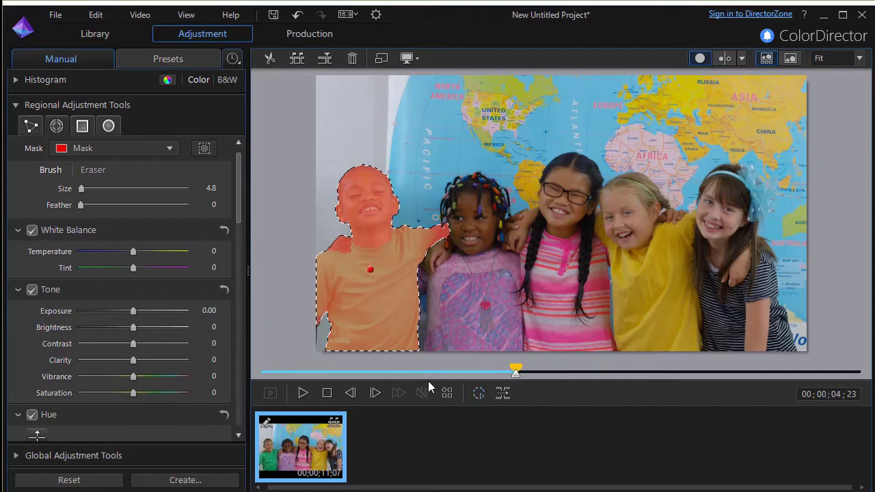
pyautogui.click(478, 395)
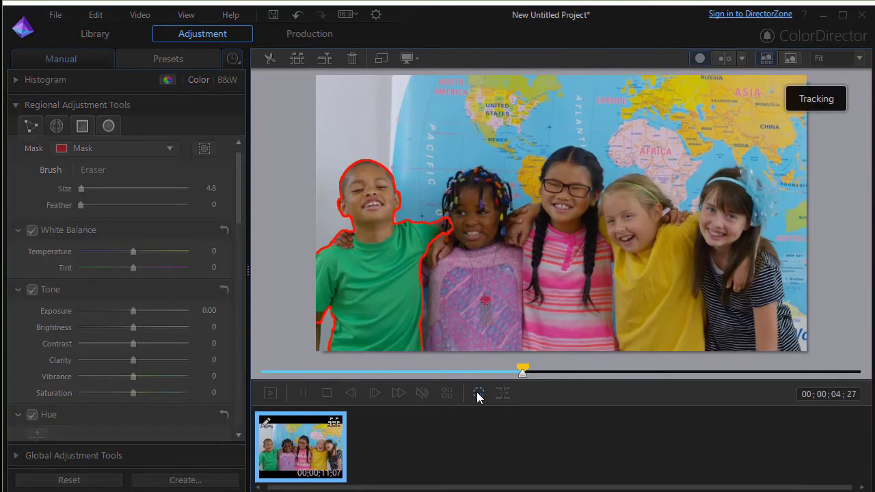
pyautogui.click(319, 309)
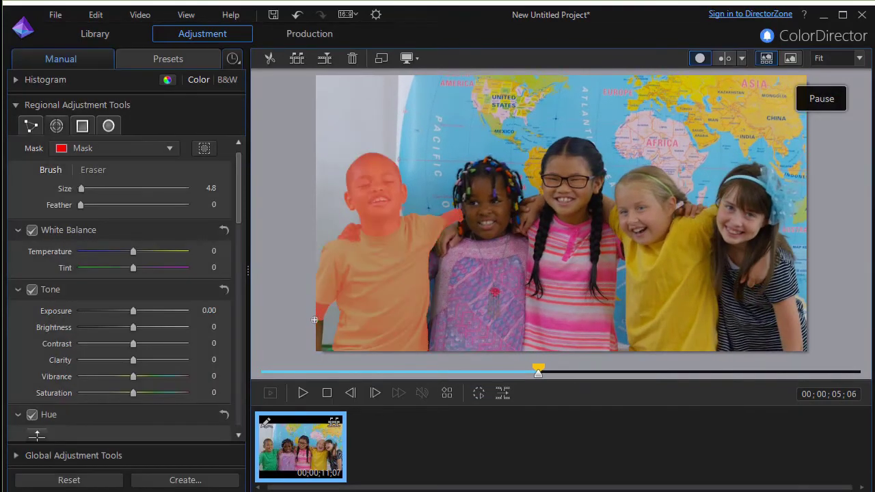
pyautogui.moveTo(316, 319); pyautogui.dragTo(318, 352)
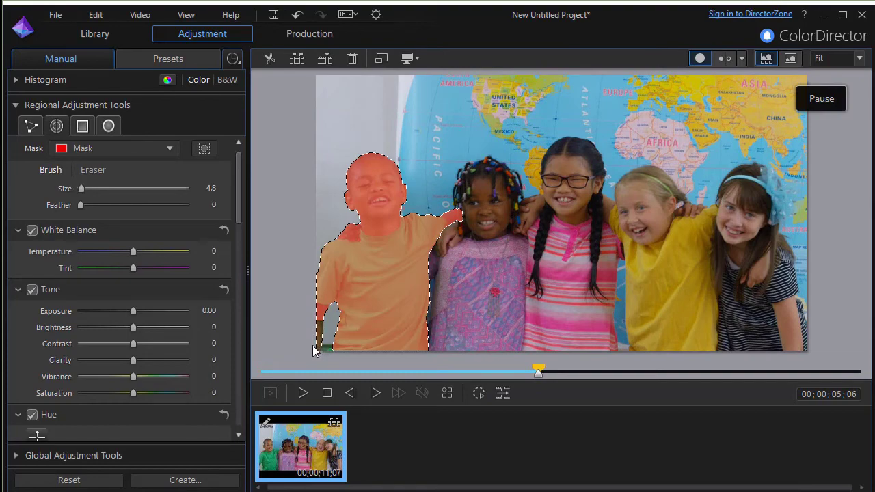
pyautogui.click(479, 396)
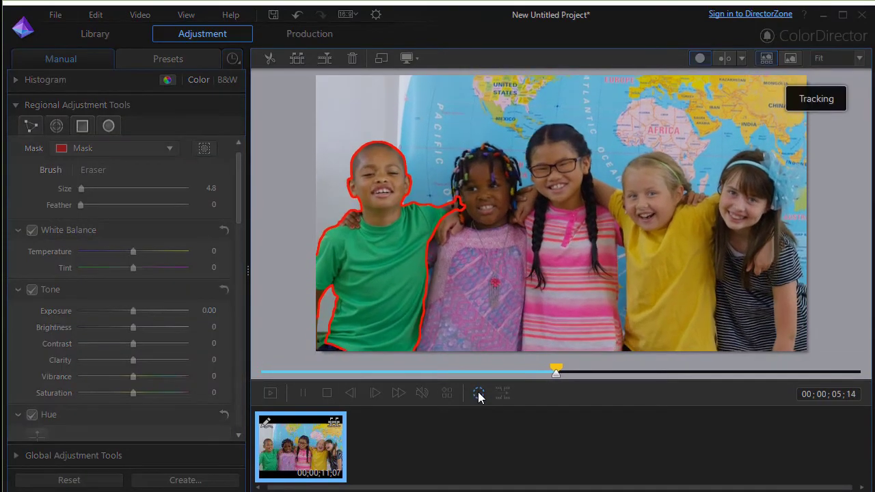
# Paint the mask over the boy's shoes and lower-left edge, then track on to the clip's end.
pyautogui.click(479, 395)
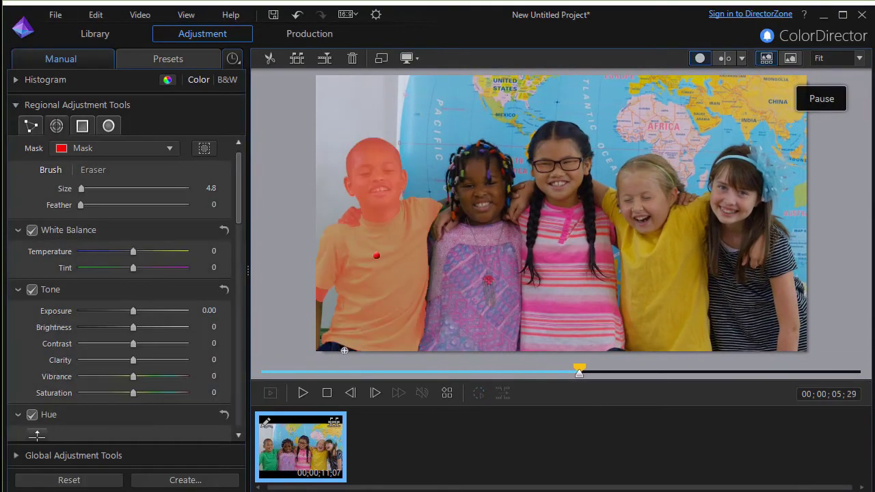
pyautogui.moveTo(347, 352); pyautogui.dragTo(315, 350)
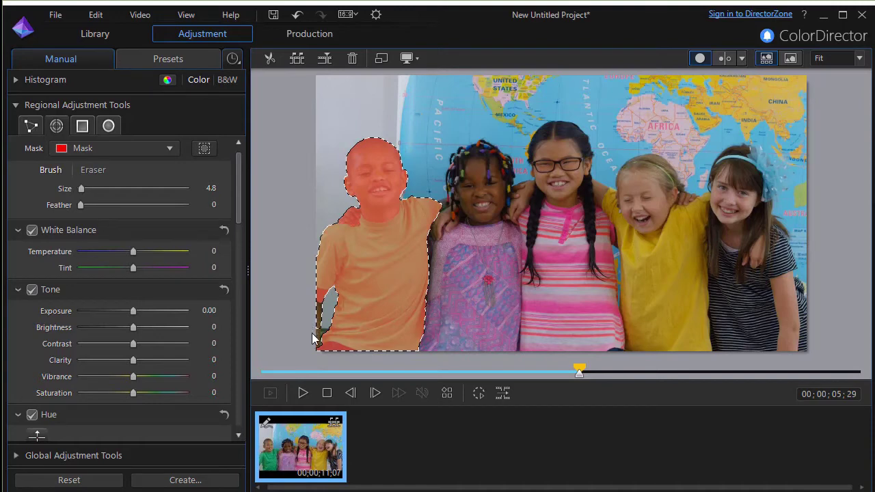
pyautogui.moveTo(316, 329); pyautogui.dragTo(307, 349)
pyautogui.click(480, 395)
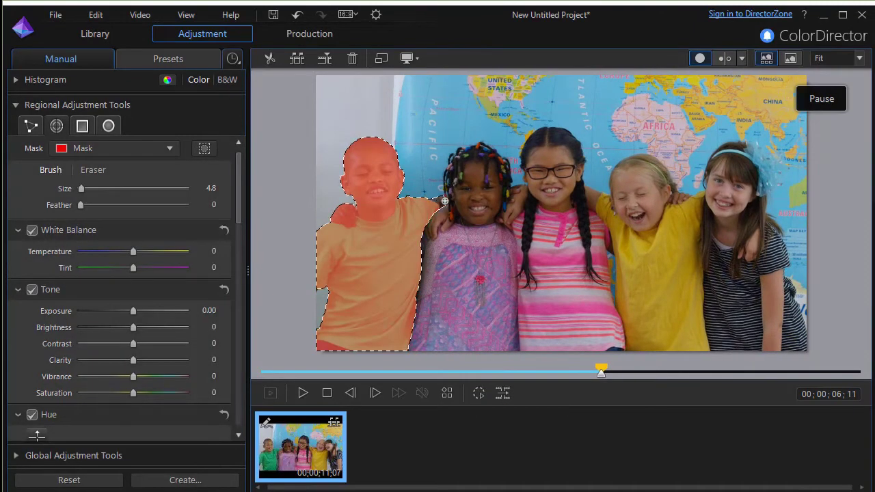
pyautogui.click(479, 396)
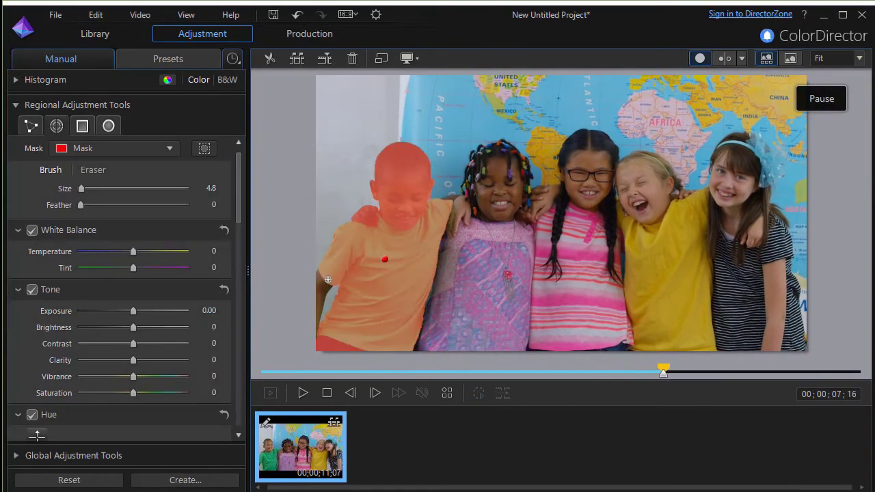
pyautogui.click(479, 397)
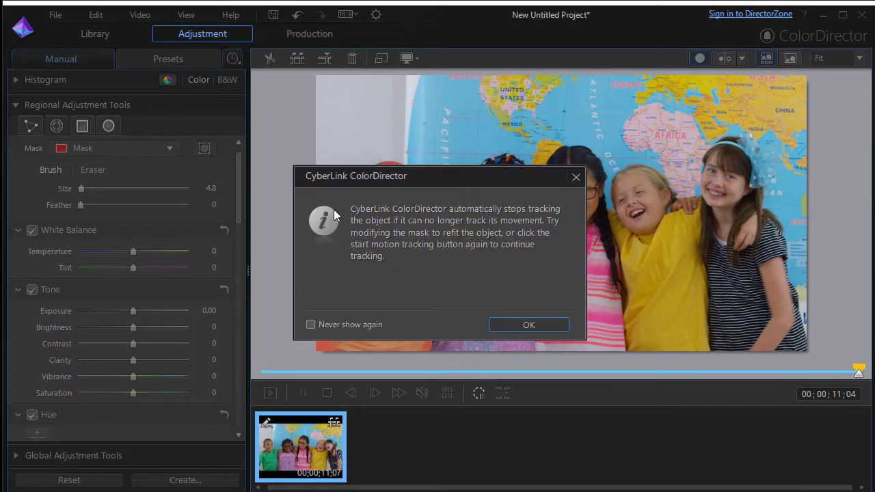
# Dismiss the tracking notice, open Keyframe Settings, and add the boy's arm to the mask at 10;11.
pyautogui.click(546, 324)
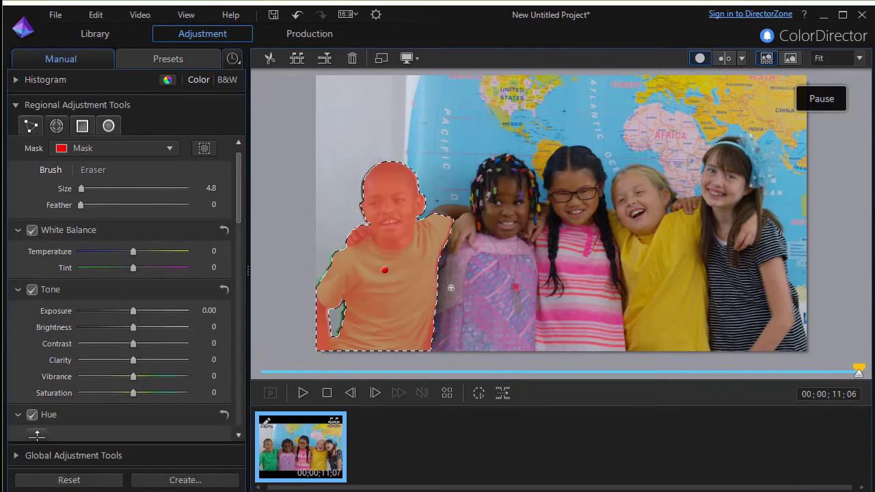
pyautogui.click(233, 60)
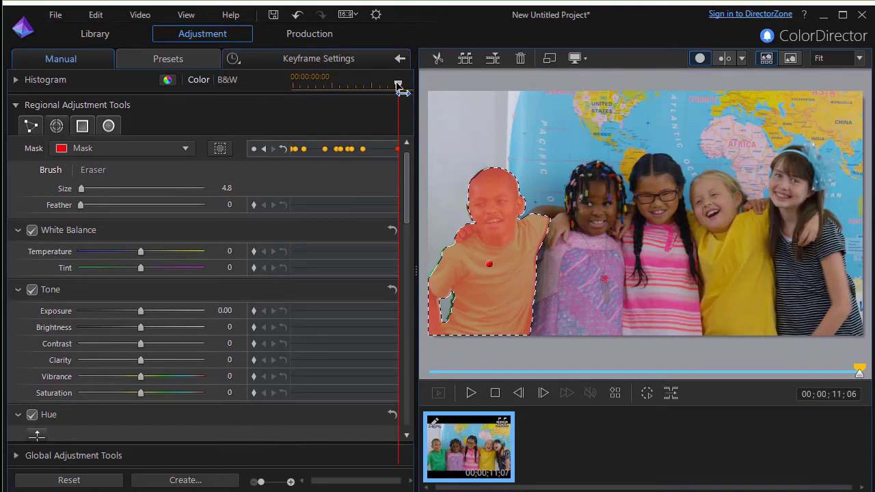
pyautogui.moveTo(402, 91); pyautogui.dragTo(390, 86)
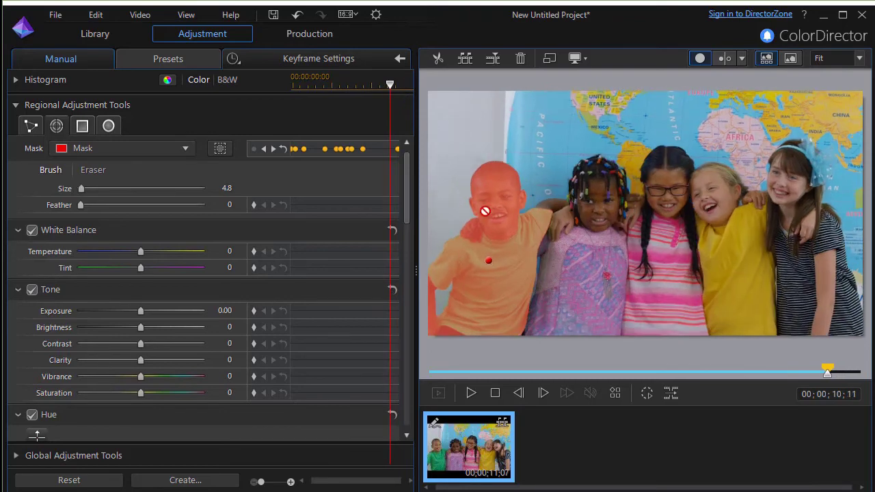
pyautogui.click(550, 207)
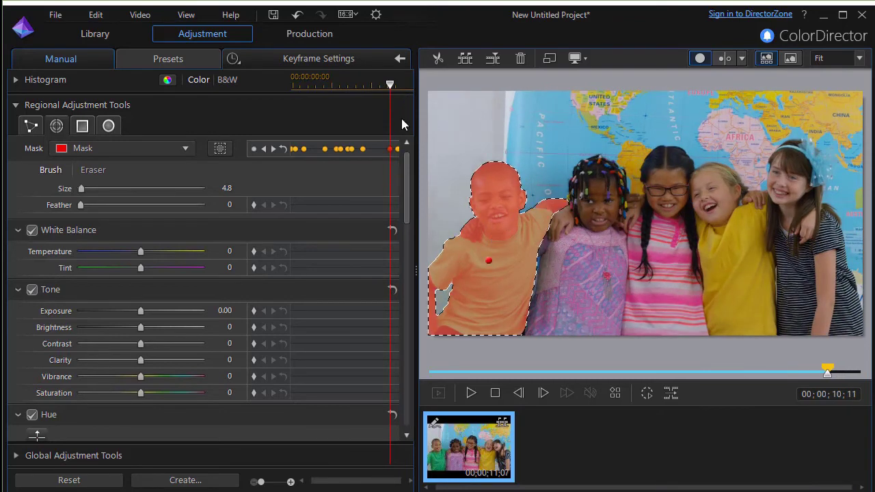
# Step back through frames 09;18, 08;24, 08;07 and 06;22 to check the mask.
pyautogui.moveTo(393, 92); pyautogui.dragTo(385, 93)
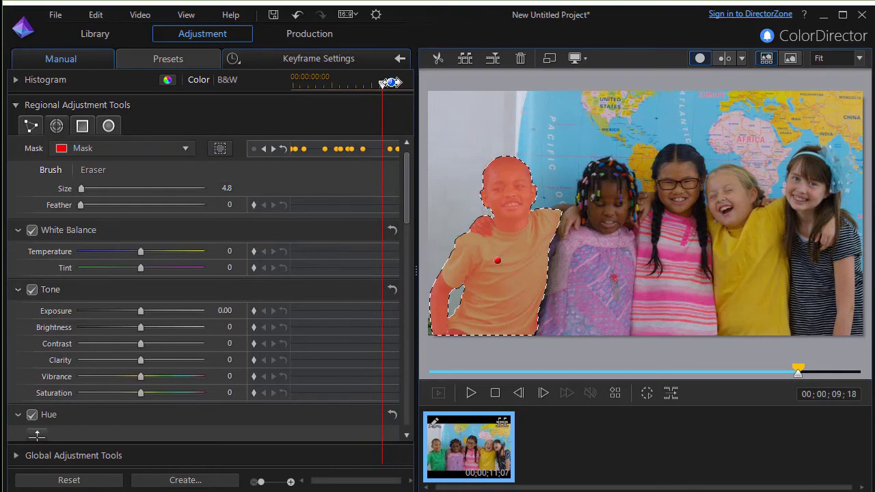
pyautogui.moveTo(381, 89); pyautogui.dragTo(376, 92)
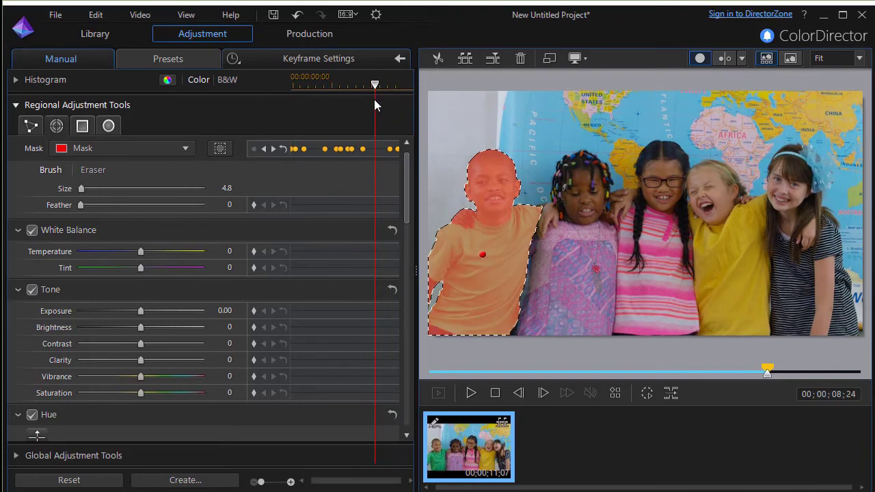
pyautogui.moveTo(375, 87); pyautogui.dragTo(376, 98)
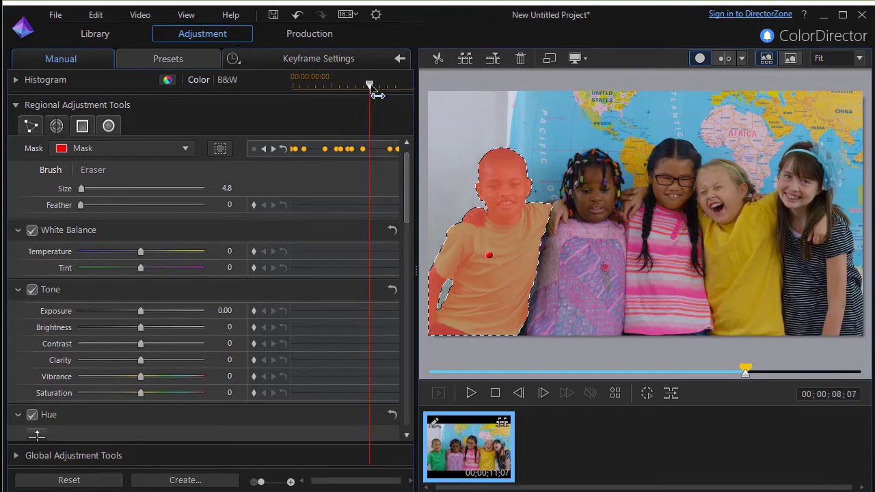
pyautogui.moveTo(377, 93)
pyautogui.mouseDown()
pyautogui.moveTo(363, 101)
pyautogui.moveTo(370, 98)
pyautogui.mouseUp()
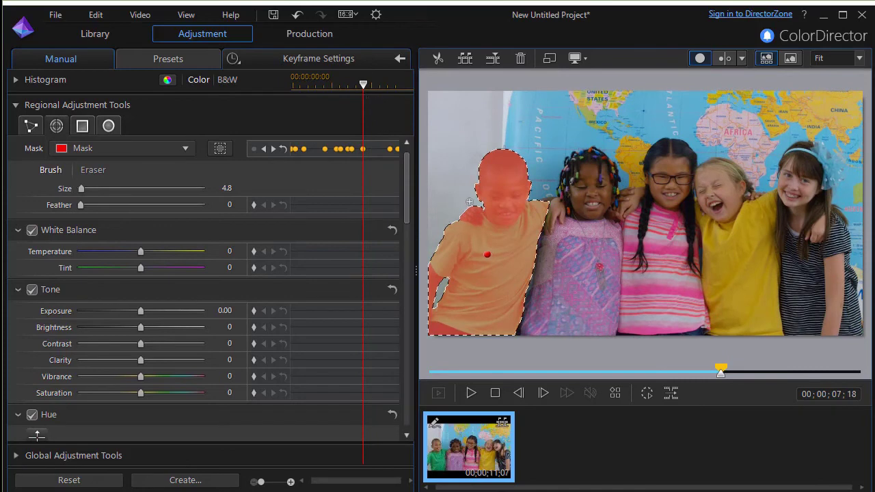
# Advance two frames and track the boy's mask forward one frame at a time, twice.
pyautogui.click(543, 393)
pyautogui.click(543, 394)
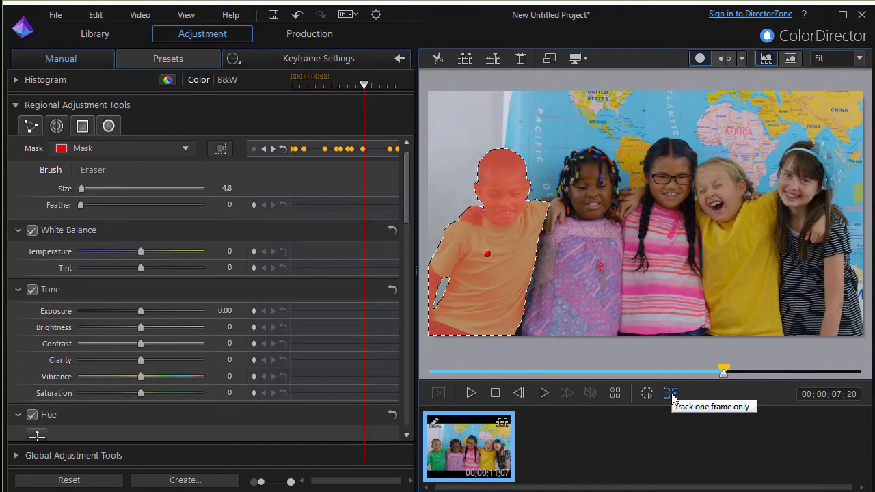
pyautogui.click(672, 395)
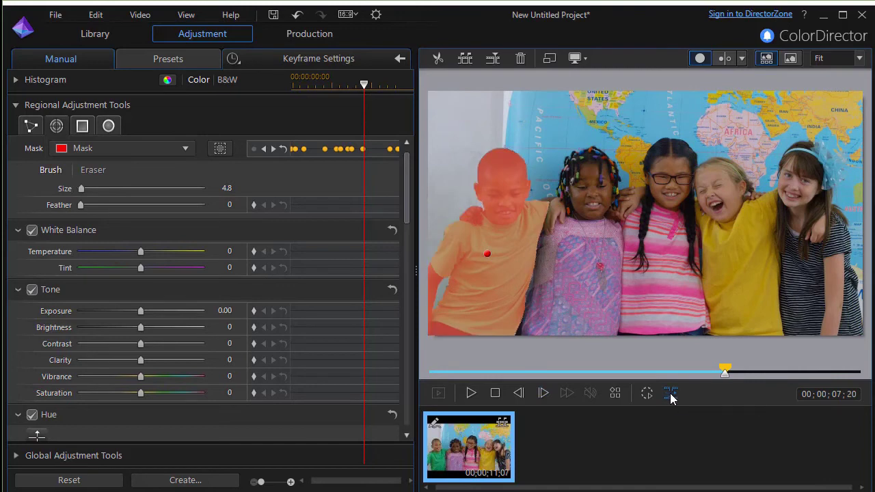
pyautogui.click(671, 395)
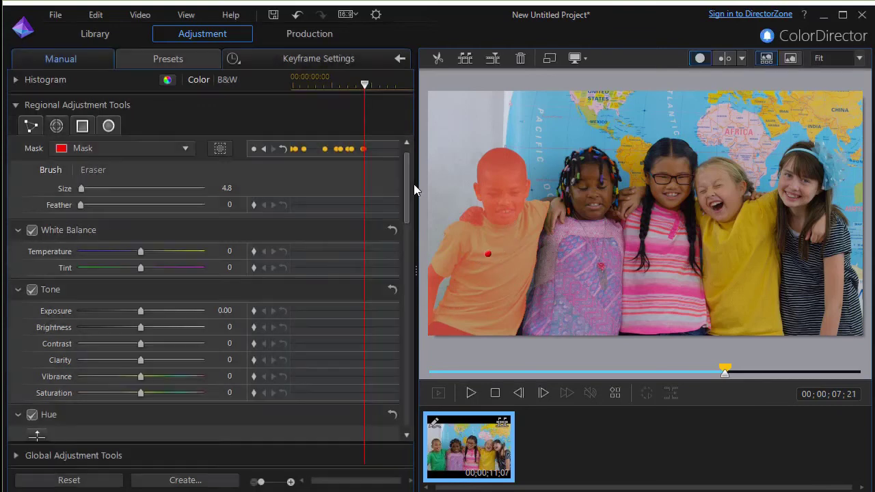
pyautogui.moveTo(408, 216); pyautogui.dragTo(409, 382)
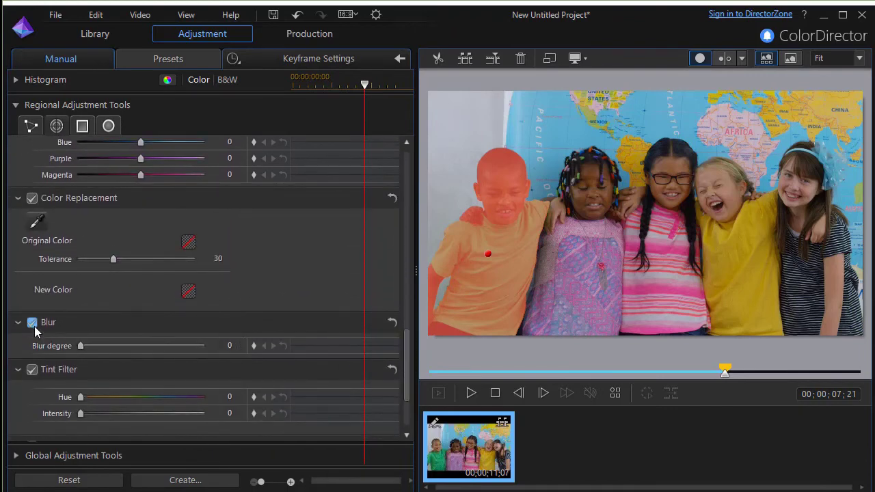
# Set the masked boy's Blur degree to 38 after trying a stronger blur.
pyautogui.moveTo(80, 346); pyautogui.dragTo(143, 347)
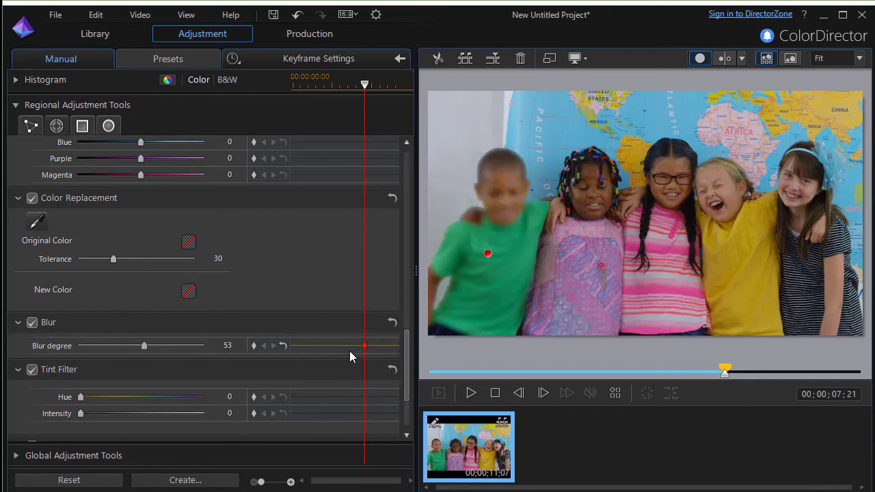
pyautogui.moveTo(140, 347)
pyautogui.mouseDown()
pyautogui.moveTo(117, 347)
pyautogui.moveTo(127, 349)
pyautogui.mouseUp()
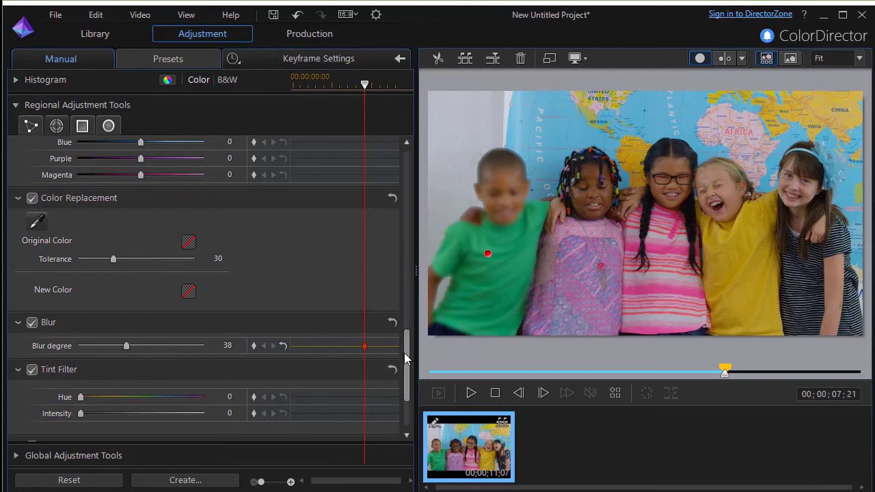
pyautogui.scroll(10, 407, 273)
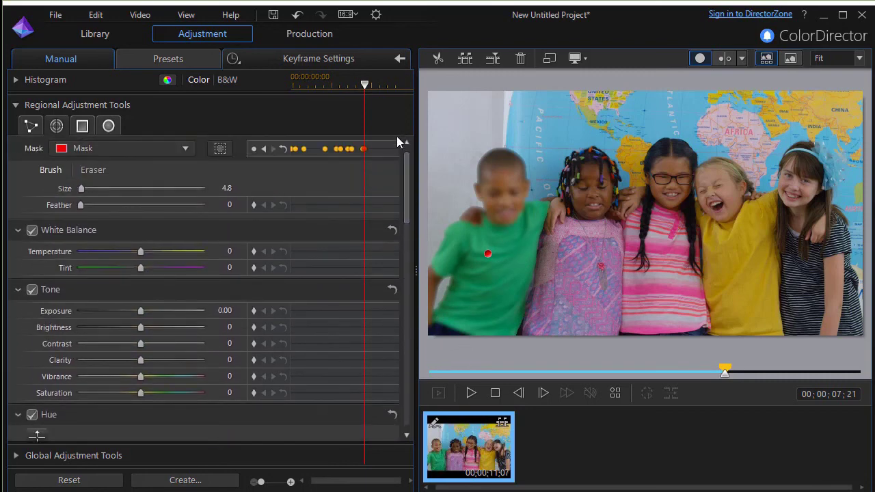